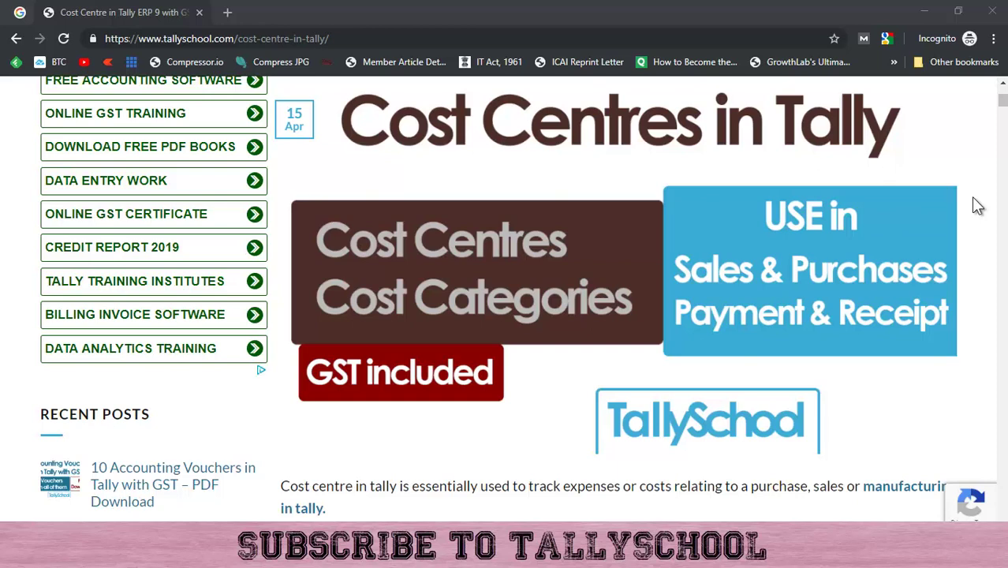
Scroll to the 'What you will learn in this post' list and briefly highlight the predefined allocations topic.
{"action": "scroll", "coordinate": [978, 205], "scroll_direction": "down", "scroll_amount": 10}
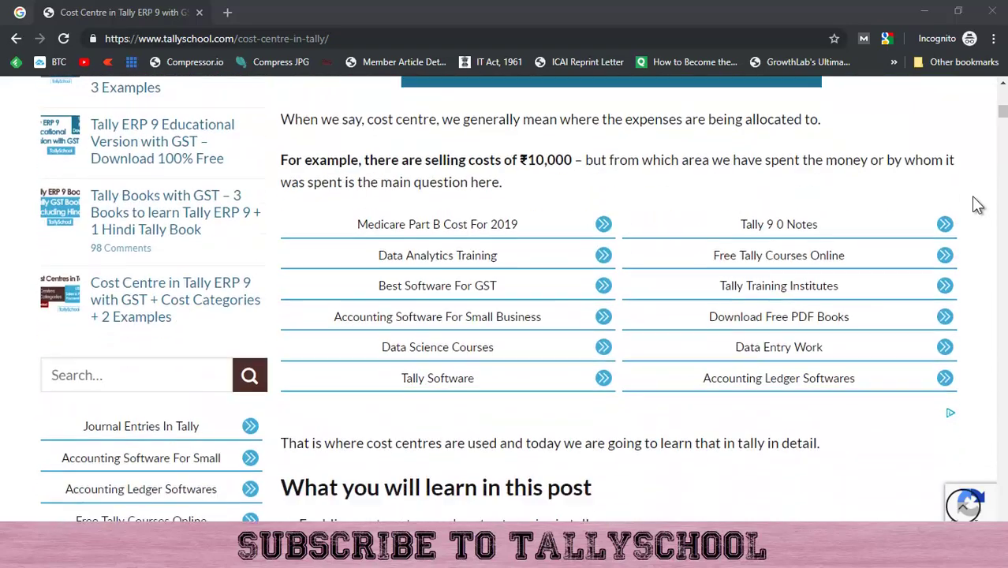
{"action": "scroll", "coordinate": [978, 205], "scroll_direction": "down", "scroll_amount": 1}
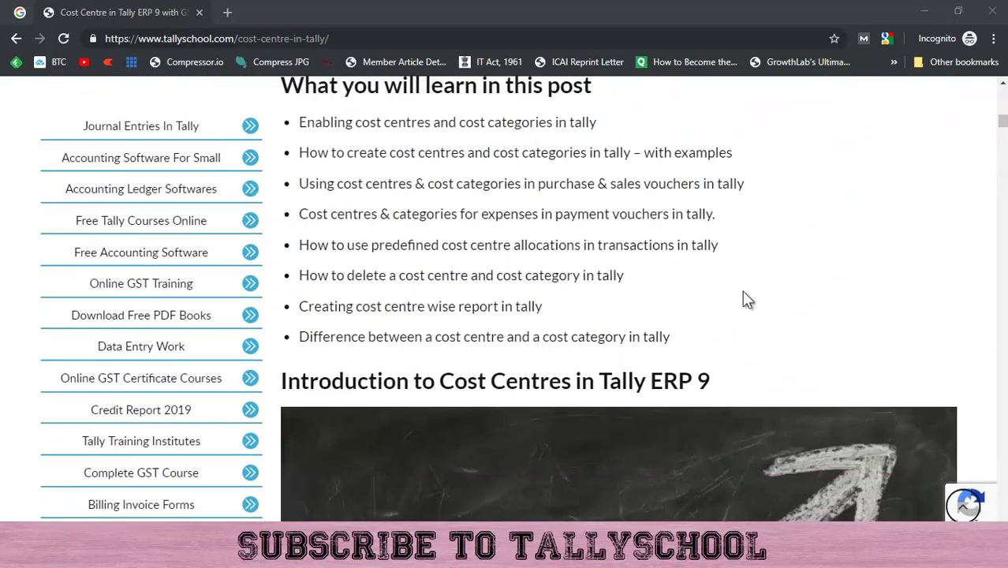
{"action": "left_click_drag", "start_coordinate": [376, 245], "coordinate": [735, 248]}
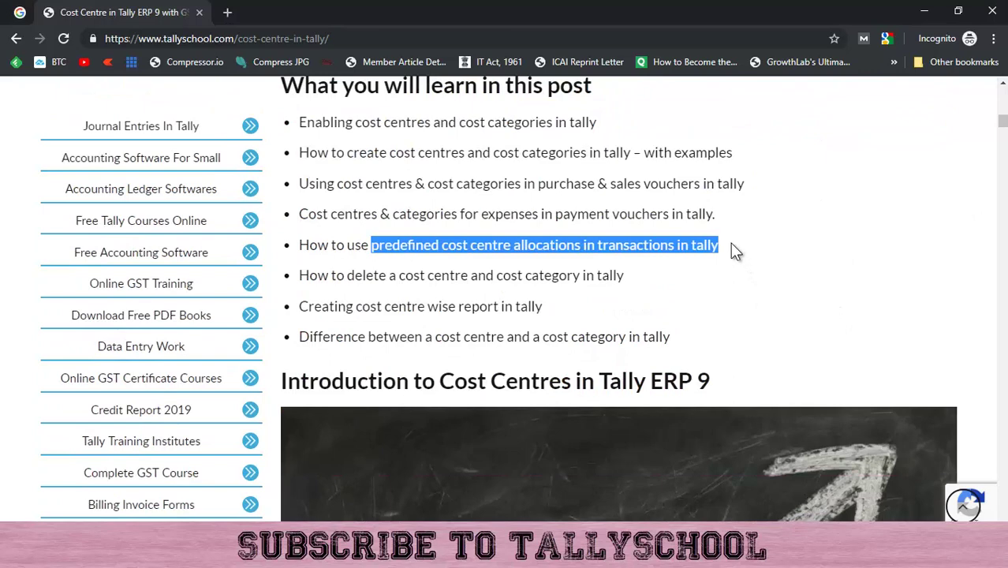
{"action": "left_click", "coordinate": [724, 249]}
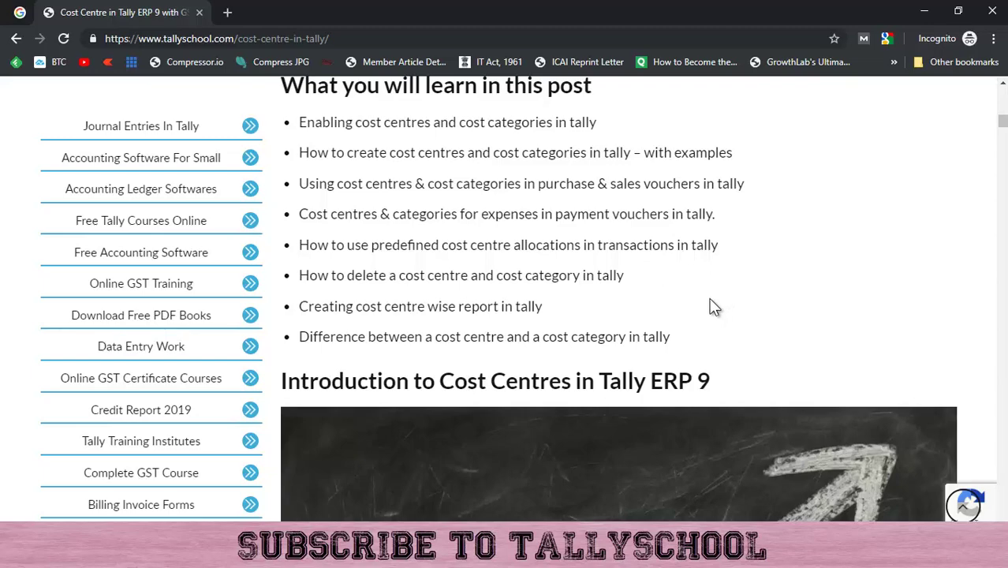
Scroll to 'How to use Predefined Cost Centre Allocations' and Example – 2 (Surat 60%, Kutch 40%).
{"action": "scroll", "coordinate": [710, 306], "scroll_direction": "down", "scroll_amount": 6}
{"action": "scroll", "coordinate": [698, 309], "scroll_direction": "down", "scroll_amount": 18}
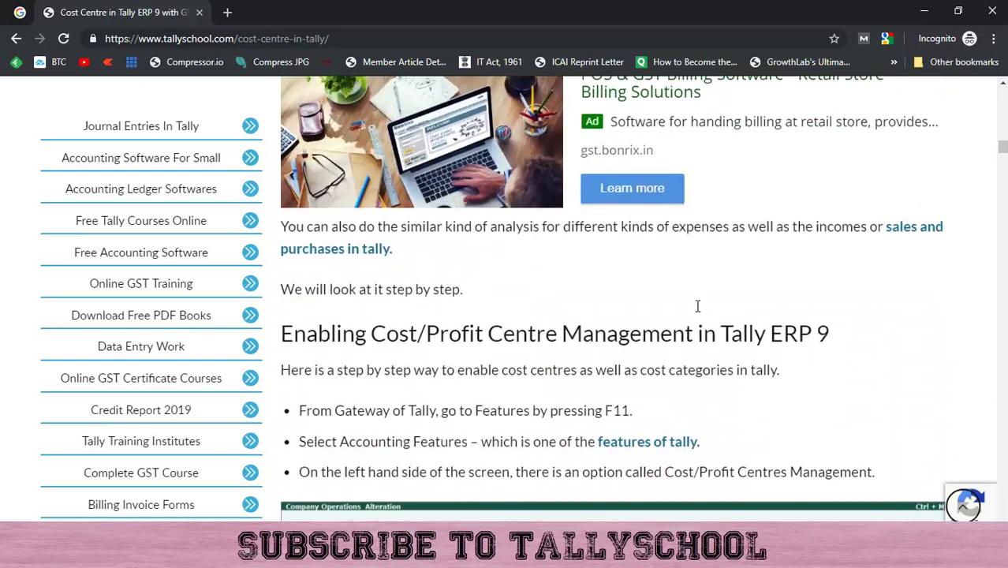
{"action": "scroll", "coordinate": [697, 308], "scroll_direction": "down", "scroll_amount": 5}
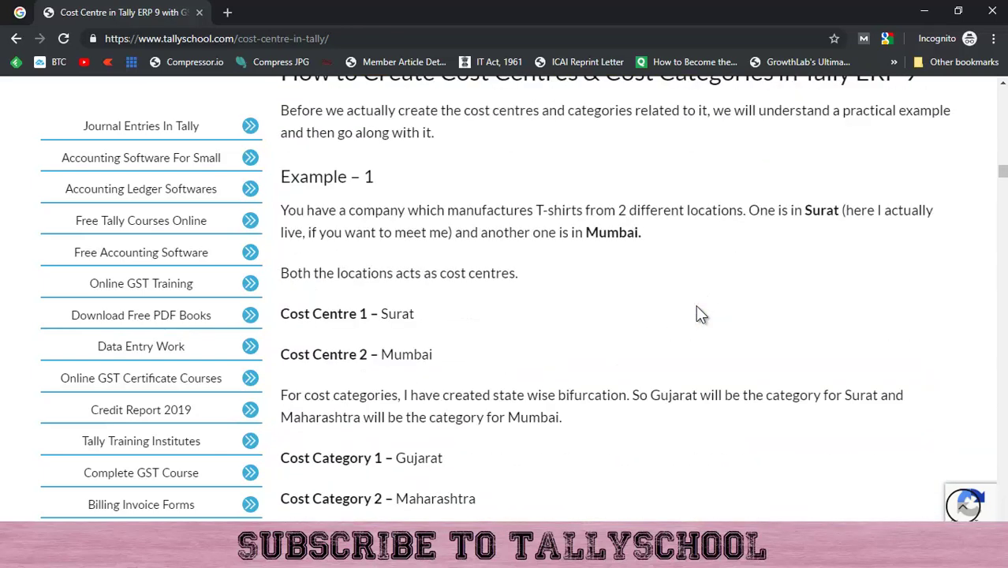
{"action": "scroll", "coordinate": [457, 359], "scroll_direction": "down", "scroll_amount": 2}
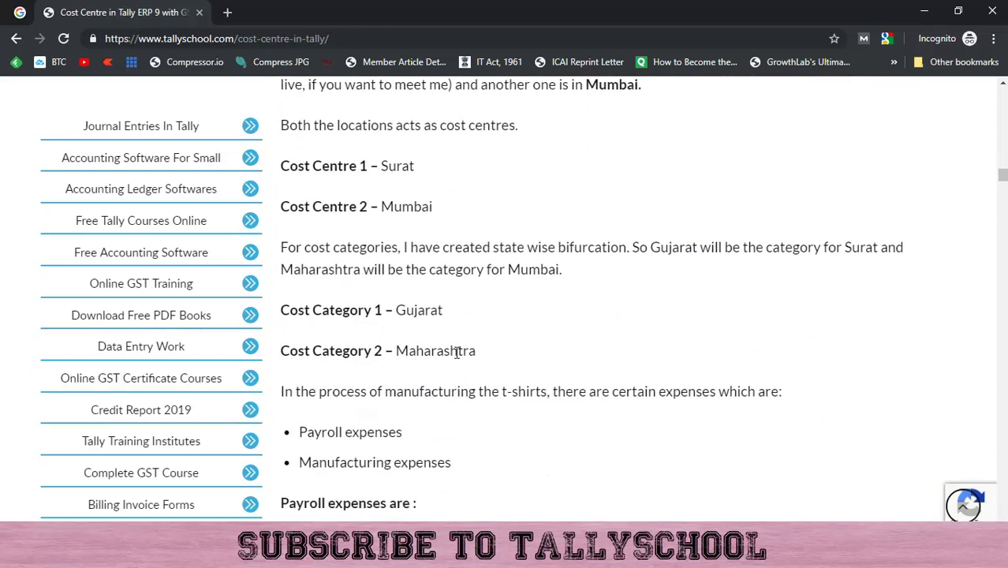
{"action": "scroll", "coordinate": [441, 303], "scroll_direction": "up", "scroll_amount": 1}
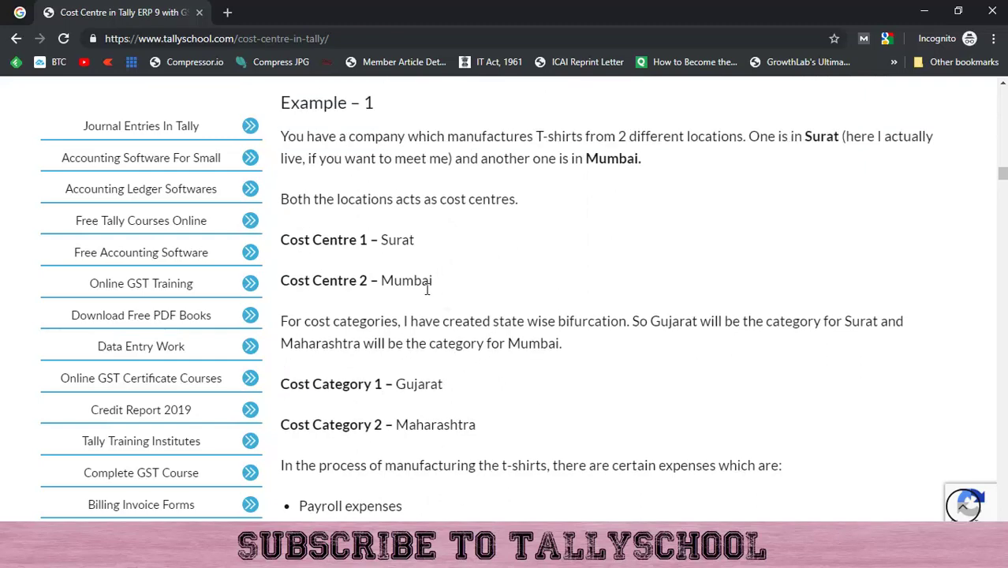
{"action": "scroll", "coordinate": [490, 364], "scroll_direction": "down", "scroll_amount": 5}
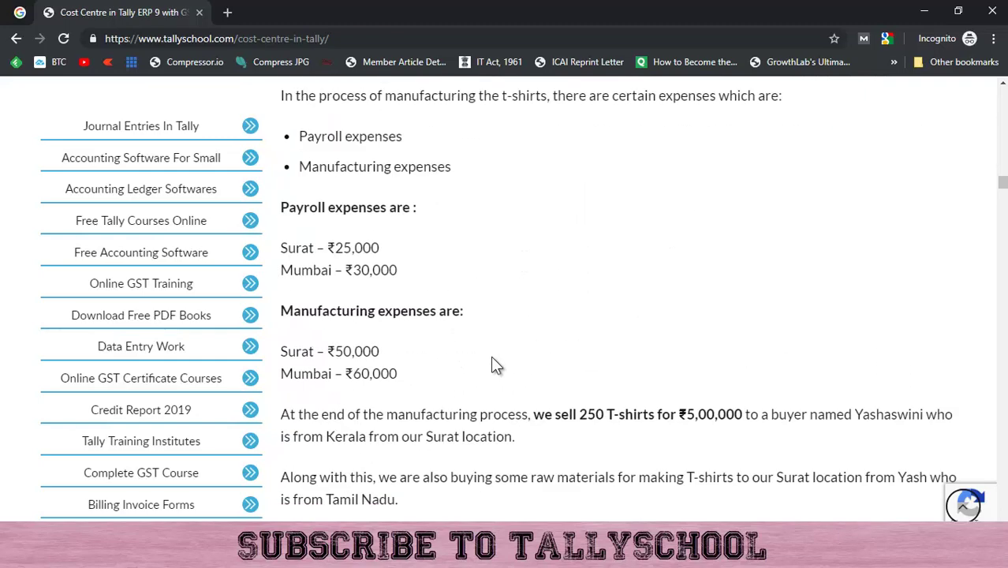
{"action": "scroll", "coordinate": [491, 360], "scroll_direction": "down", "scroll_amount": 2}
{"action": "scroll", "coordinate": [491, 359], "scroll_direction": "down", "scroll_amount": 20}
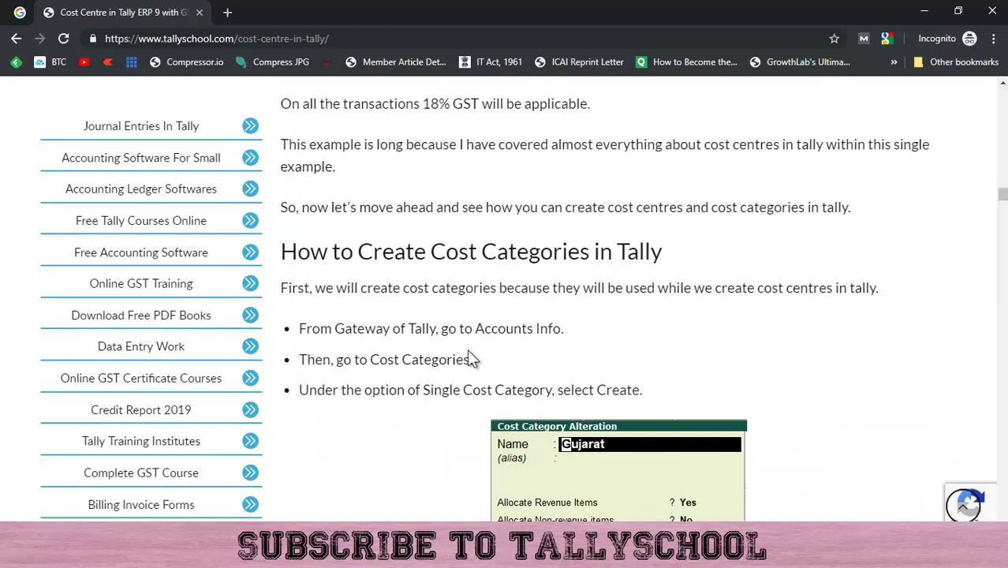
{"action": "scroll", "coordinate": [442, 351], "scroll_direction": "down", "scroll_amount": 20}
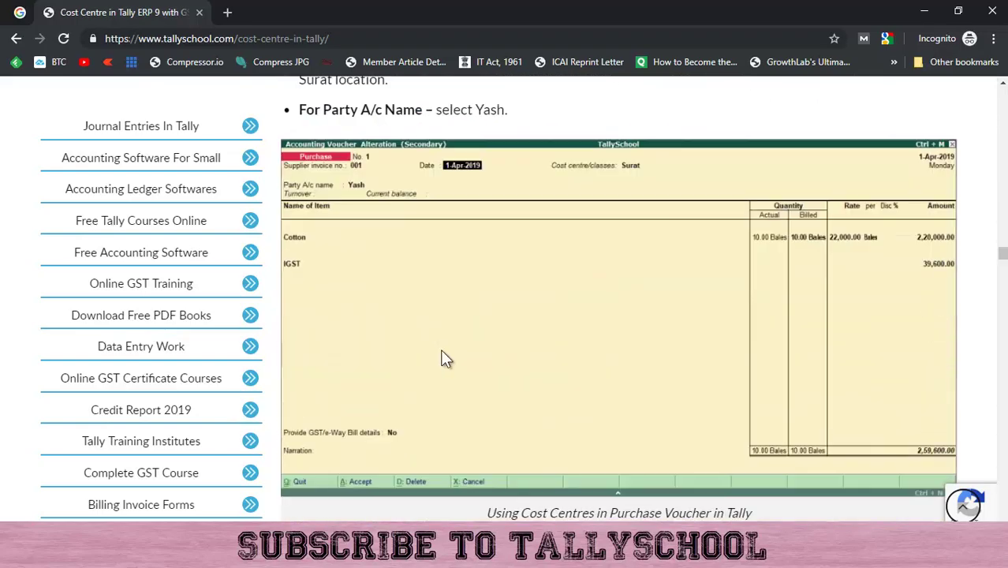
{"action": "scroll", "coordinate": [442, 355], "scroll_direction": "down", "scroll_amount": 10}
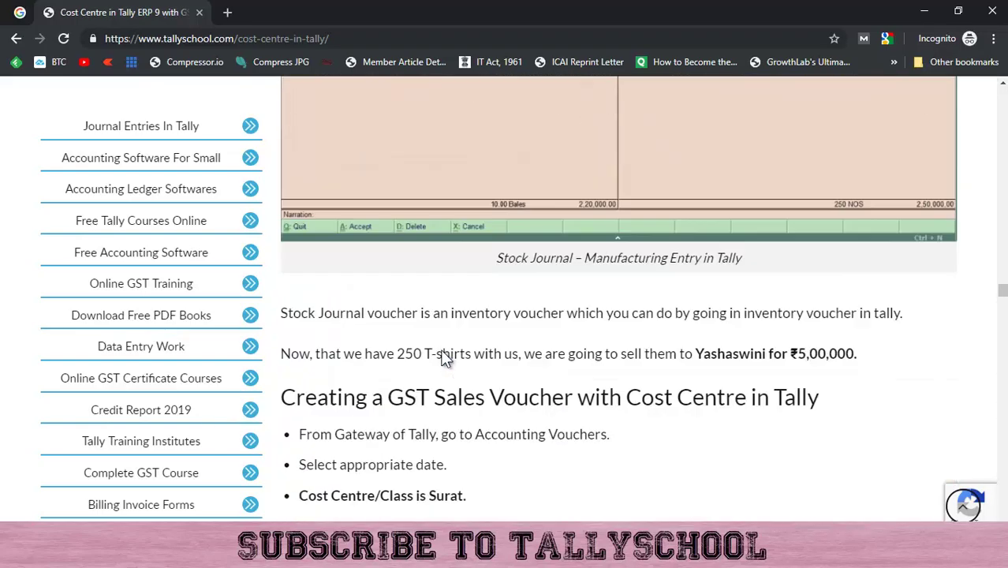
{"action": "scroll", "coordinate": [442, 356], "scroll_direction": "down", "scroll_amount": 9}
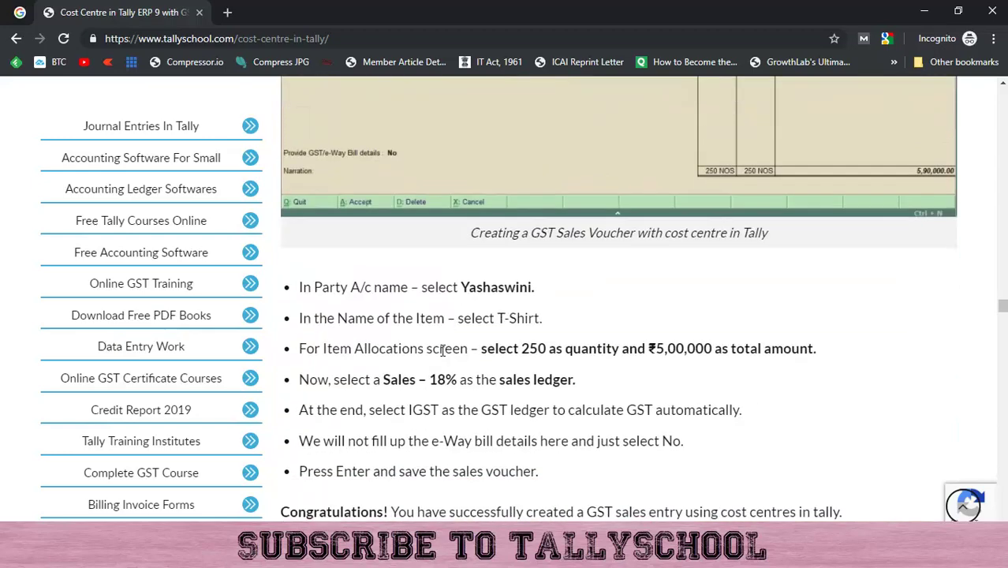
{"action": "scroll", "coordinate": [442, 356], "scroll_direction": "down", "scroll_amount": 12}
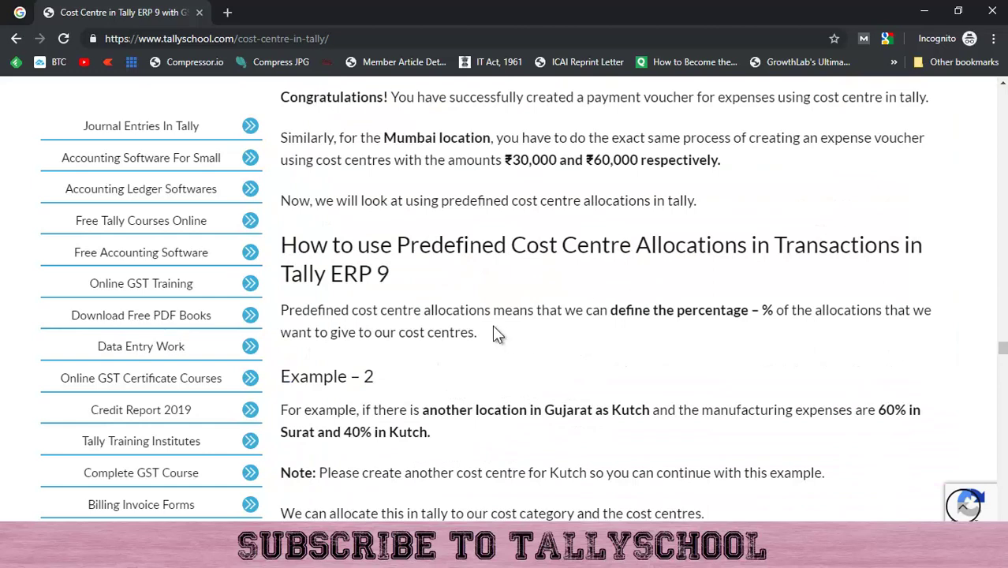
{"action": "scroll", "coordinate": [375, 304], "scroll_direction": "down", "scroll_amount": 2}
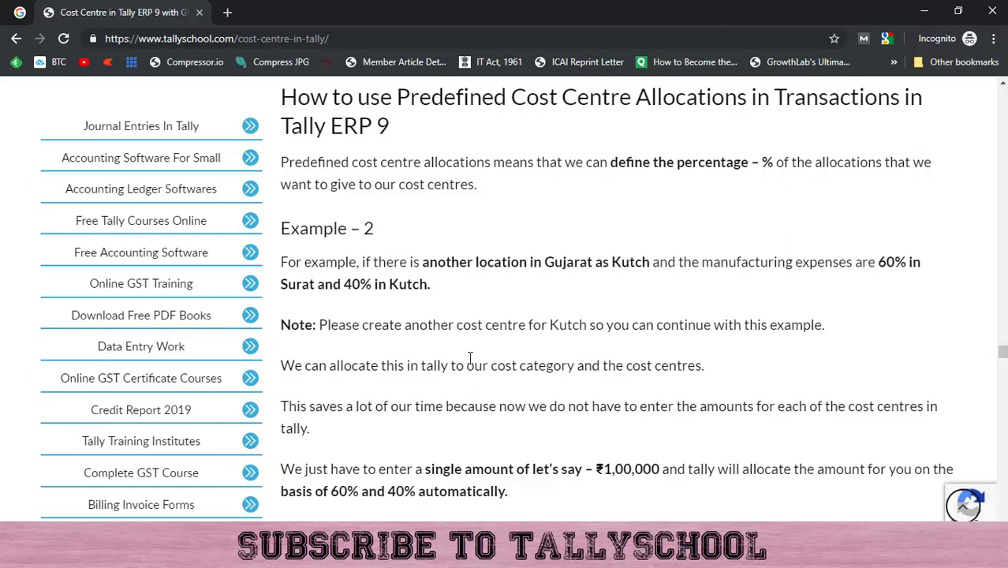
Scroll past 'Creating a Cost Center Class', then switch to Tally's Gateway of Tally.
{"action": "scroll", "coordinate": [451, 462], "scroll_direction": "down", "scroll_amount": 1}
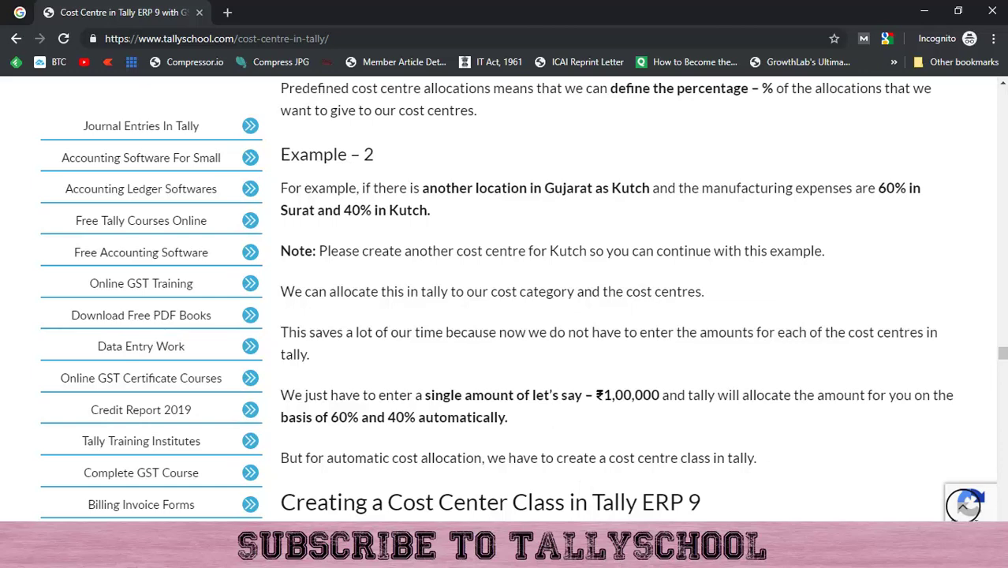
{"action": "key", "text": "alt+Tab"}
{"action": "key", "text": "Escape"}
{"action": "key", "text": "Escape"}
{"action": "key", "text": "Escape"}
{"action": "key", "text": "Escape"}
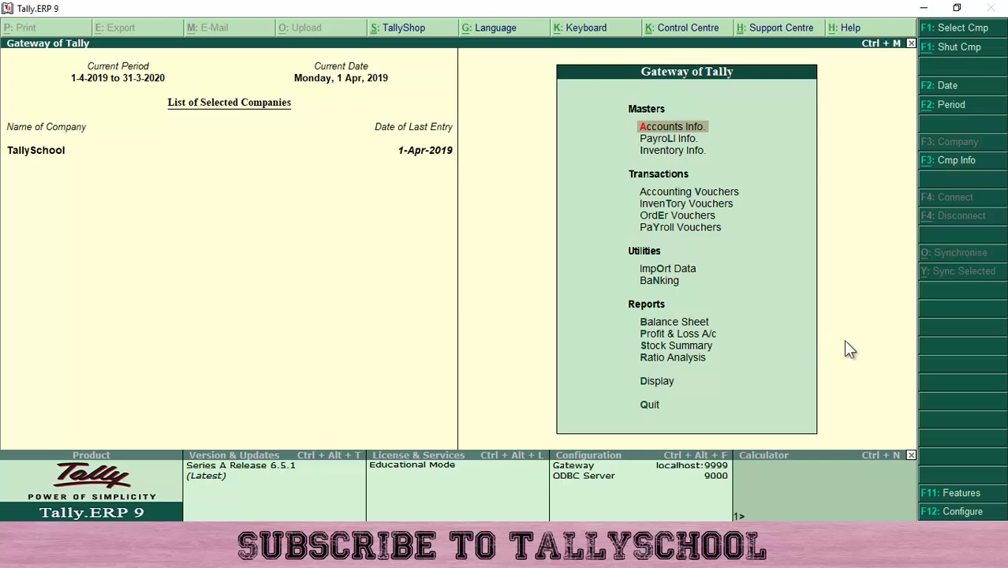
Open F11 Features and switch from Inventory Features to TallySchool's Accounting Features.
{"action": "left_click", "coordinate": [955, 494]}
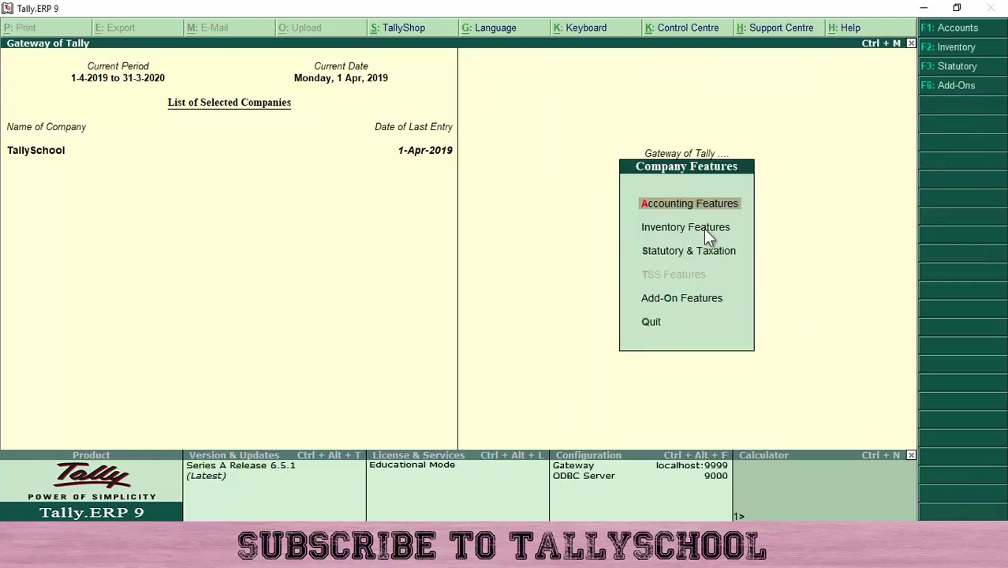
{"action": "key", "text": "Down"}
{"action": "key", "text": "Return"}
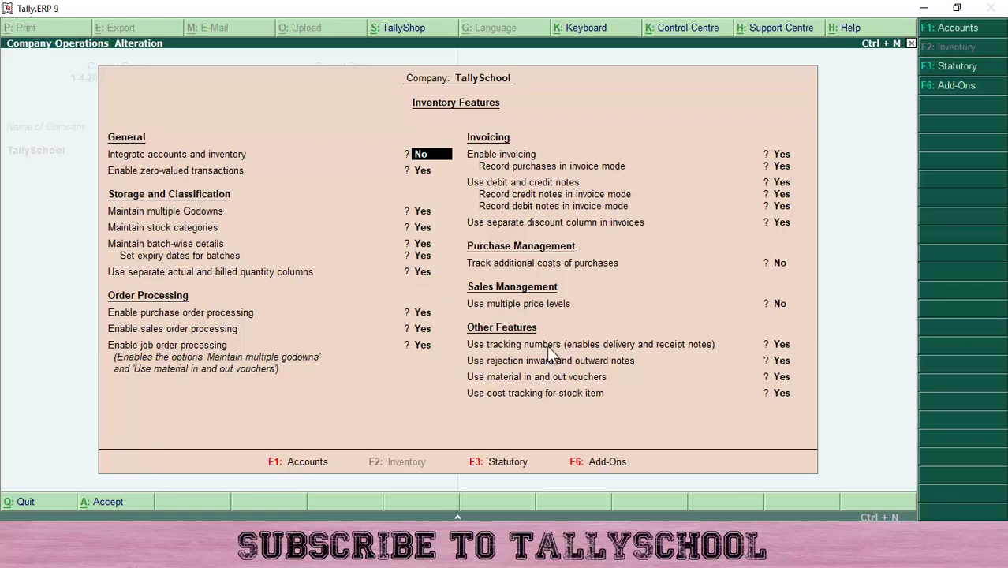
{"action": "left_click", "coordinate": [959, 31]}
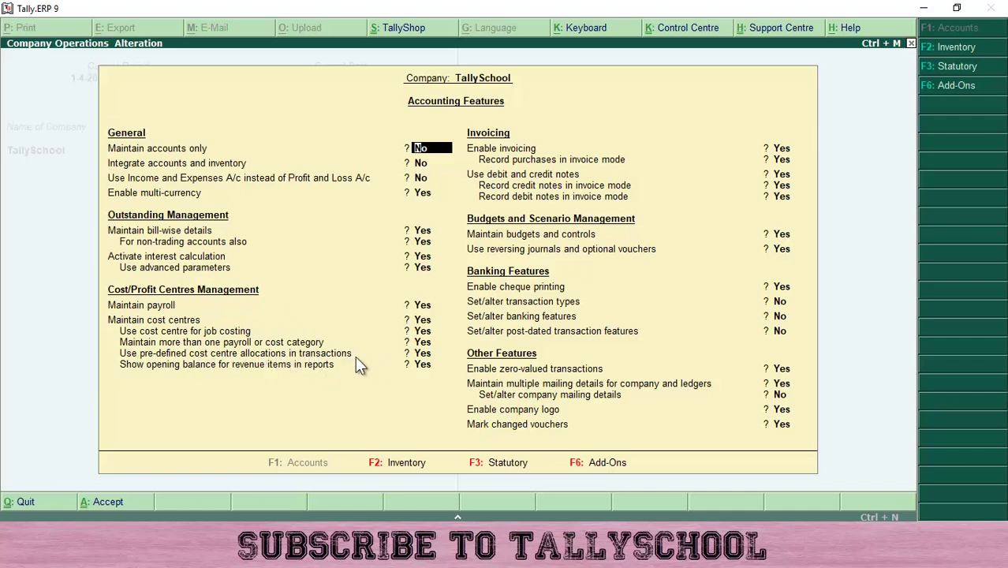
Set 'Use pre-defined cost centre allocations in transactions' to Yes to reach the cost centre classes.
{"action": "left_click", "coordinate": [424, 355]}
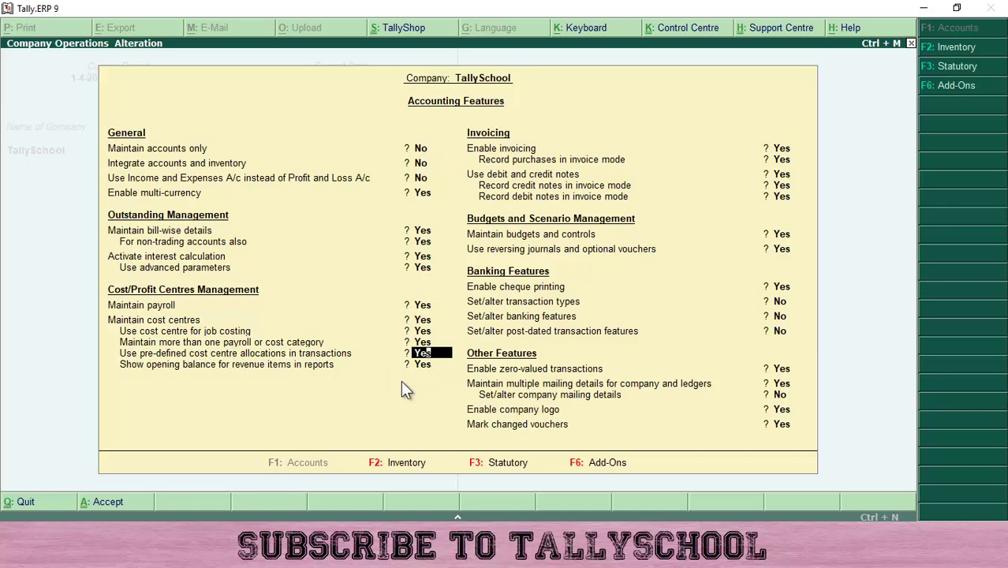
{"action": "type", "text": "y"}
{"action": "key", "text": "Return"}
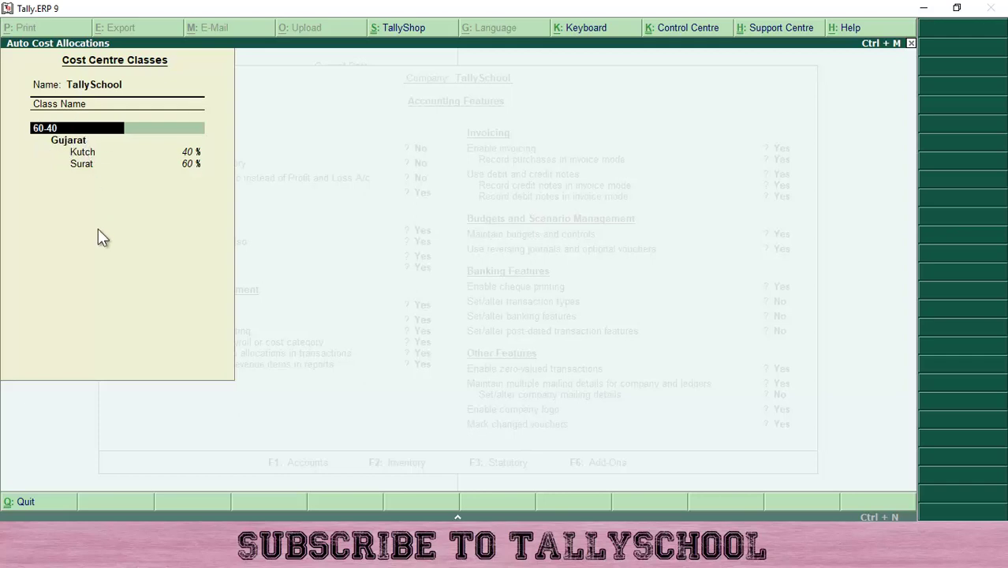
Accept class 60-40 with category Gujarat, Kutch at 40% and Surat as second cost centre.
{"action": "key", "text": "Return"}
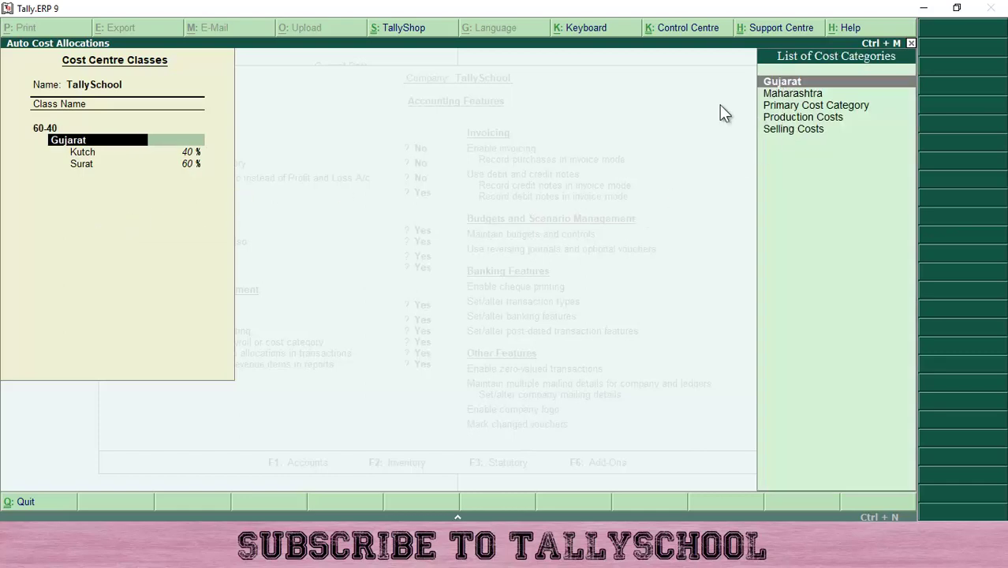
{"action": "key", "text": "Return"}
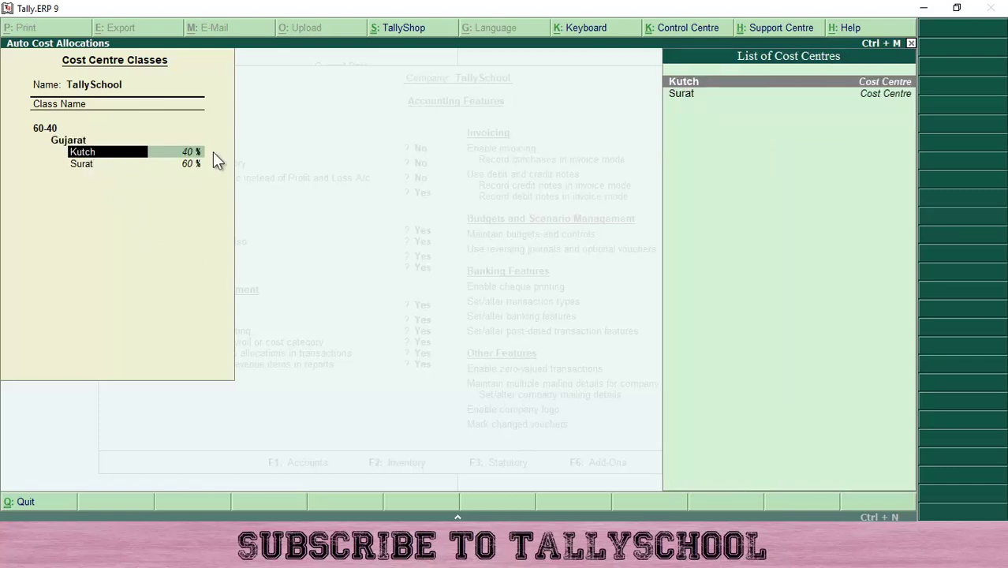
{"action": "key", "text": "Return"}
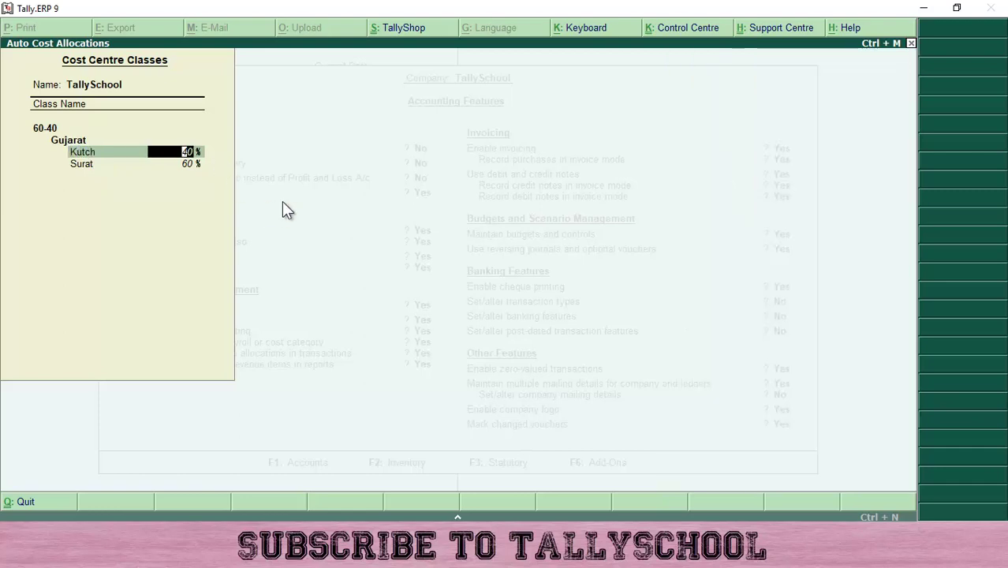
{"action": "key", "text": "Return"}
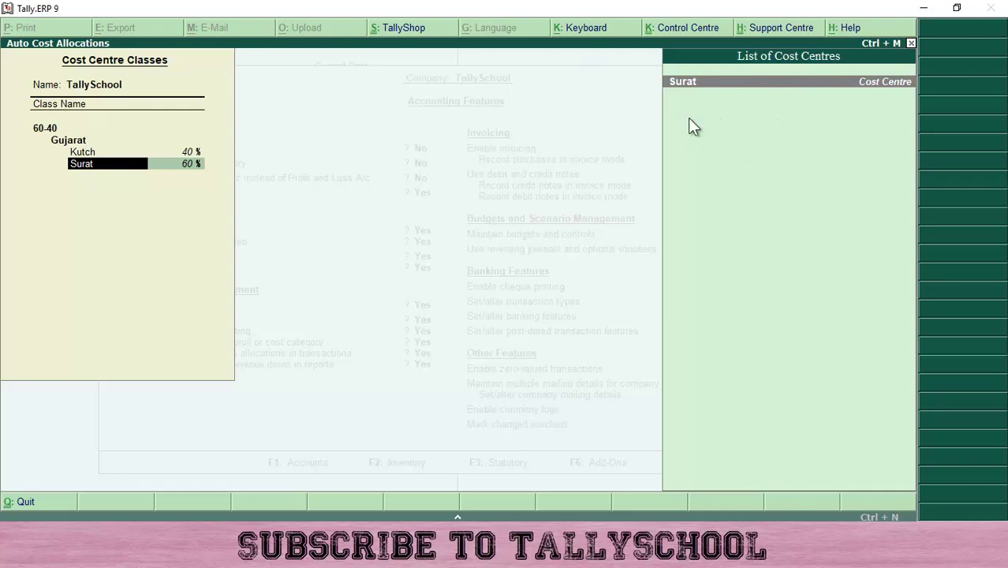
{"action": "key", "text": "Return"}
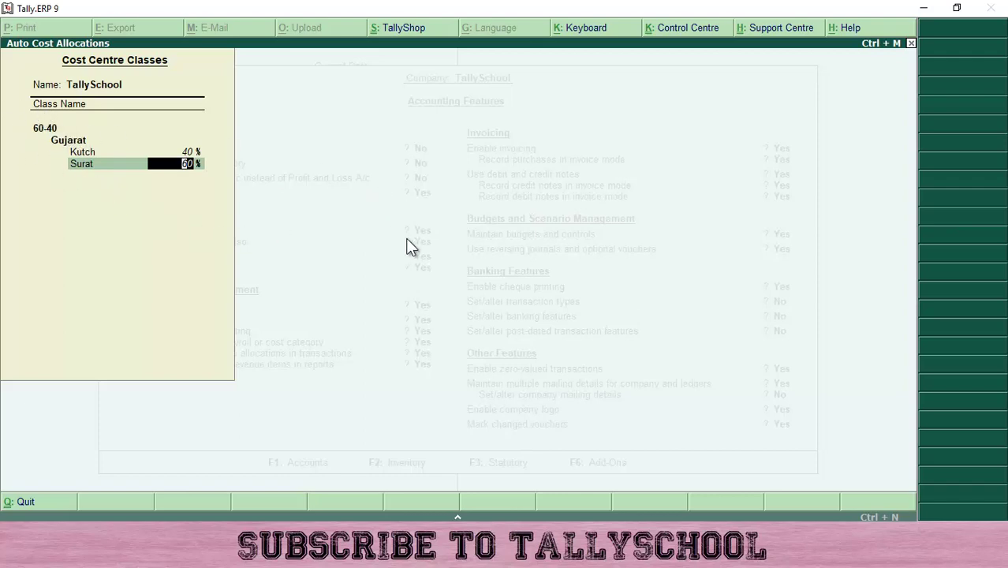
Keep Surat at 60%, save the class and Accounting Features, and return to Gateway of Tally.
{"action": "key", "text": "Return"}
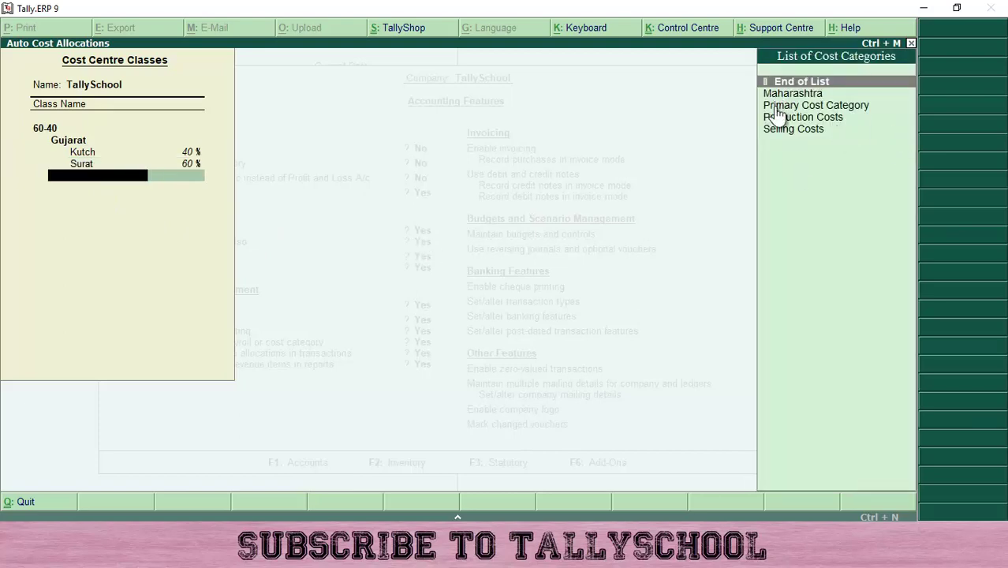
{"action": "key", "text": "Return"}
{"action": "key", "text": "ctrl+a"}
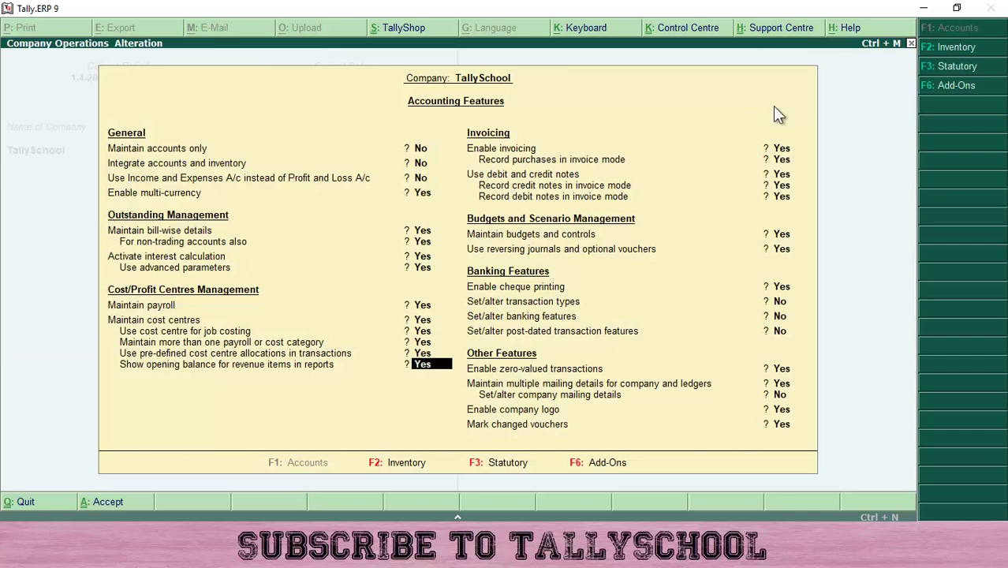
{"action": "left_click", "coordinate": [103, 503]}
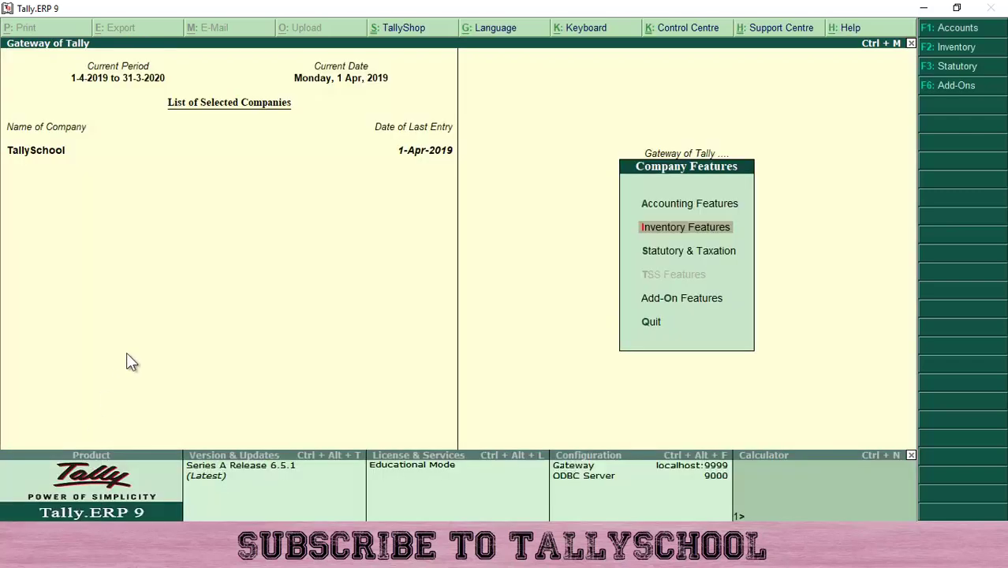
{"action": "key", "text": "Escape"}
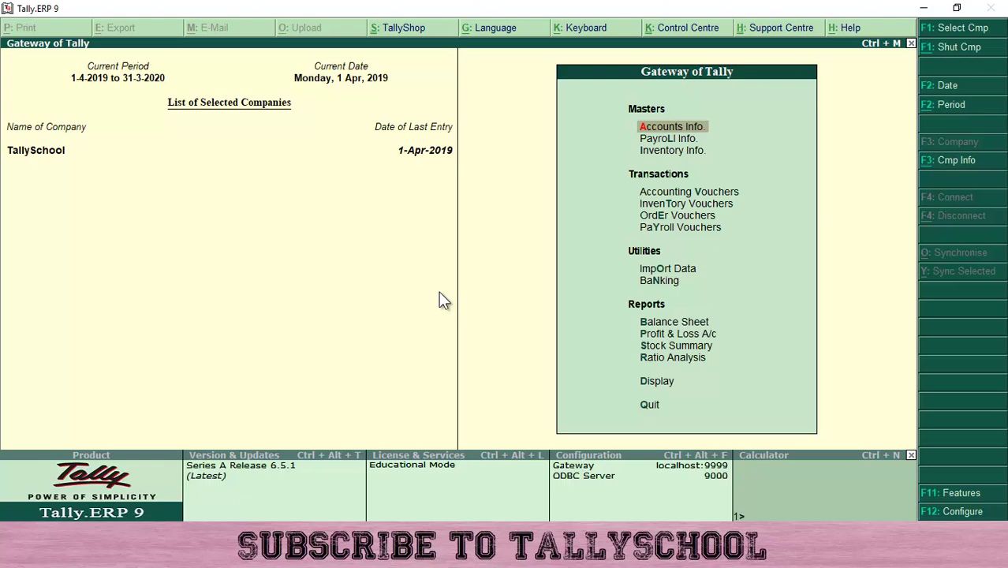
Start payment voucher No. 8 dated 1-Apr-2019 using cost centre class 60-40.
{"action": "key", "text": "Down"}
{"action": "key", "text": "Down"}
{"action": "key", "text": "Down"}
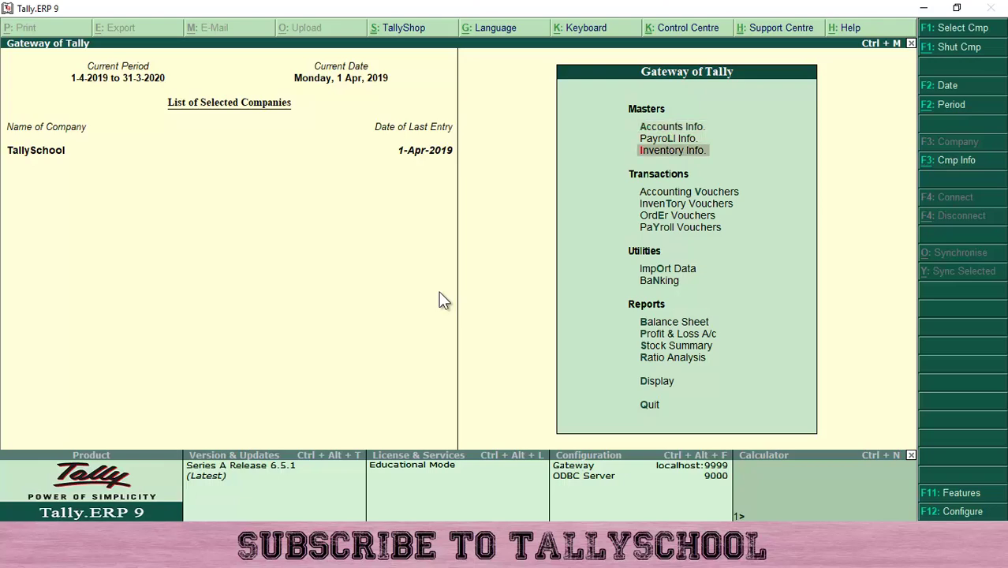
{"action": "left_click", "coordinate": [686, 191]}
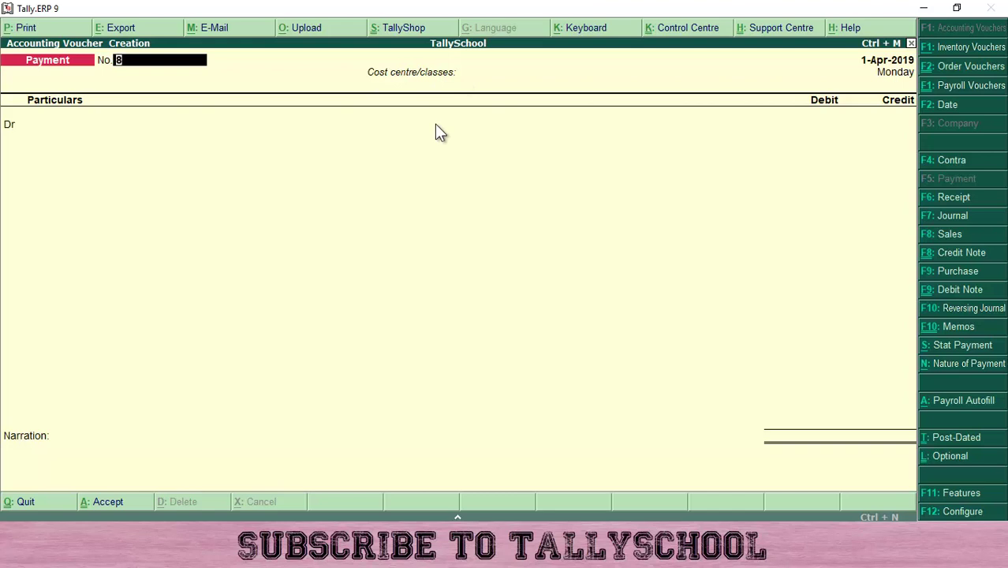
{"action": "key", "text": "Return"}
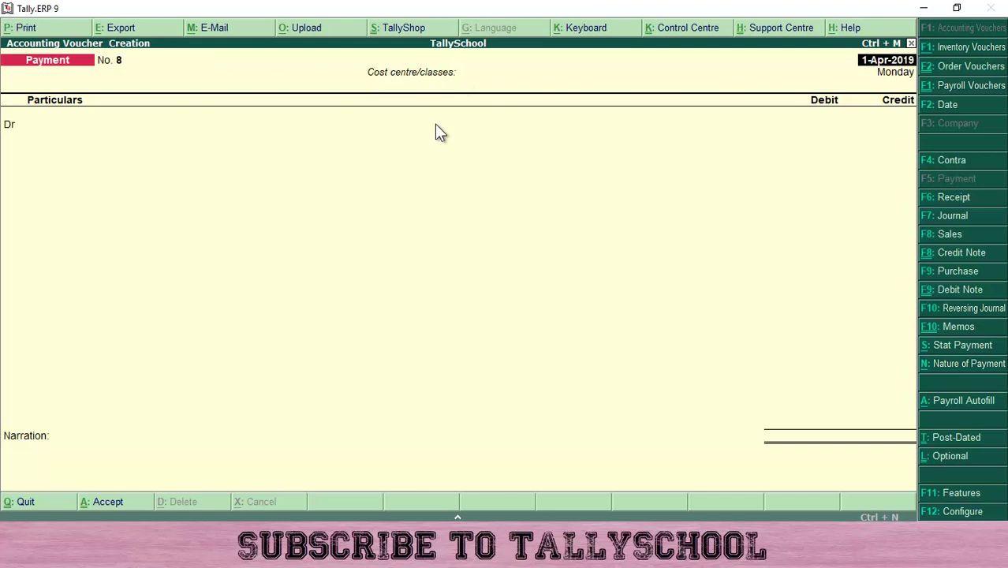
{"action": "key", "text": "Return"}
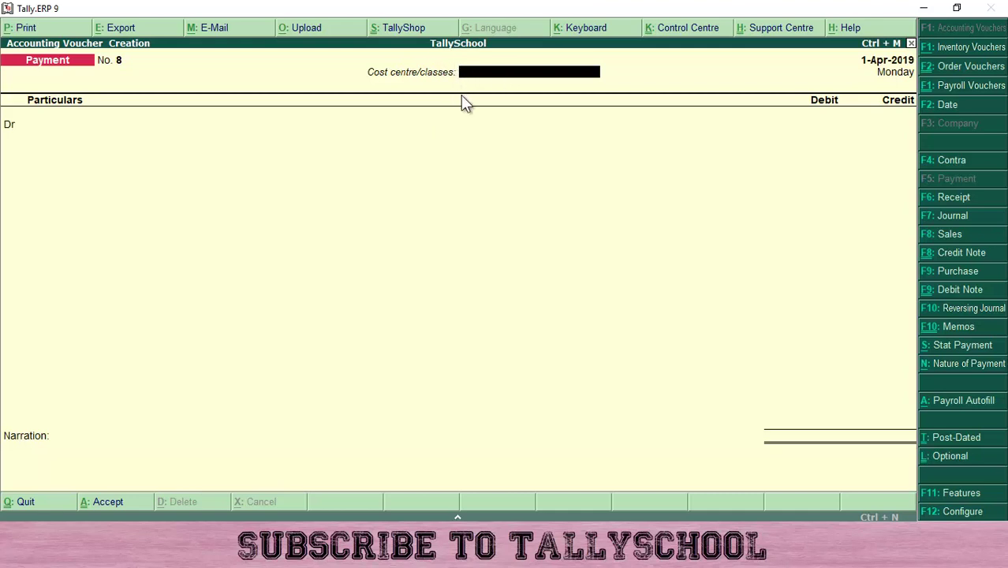
{"action": "type", "text": "60"}
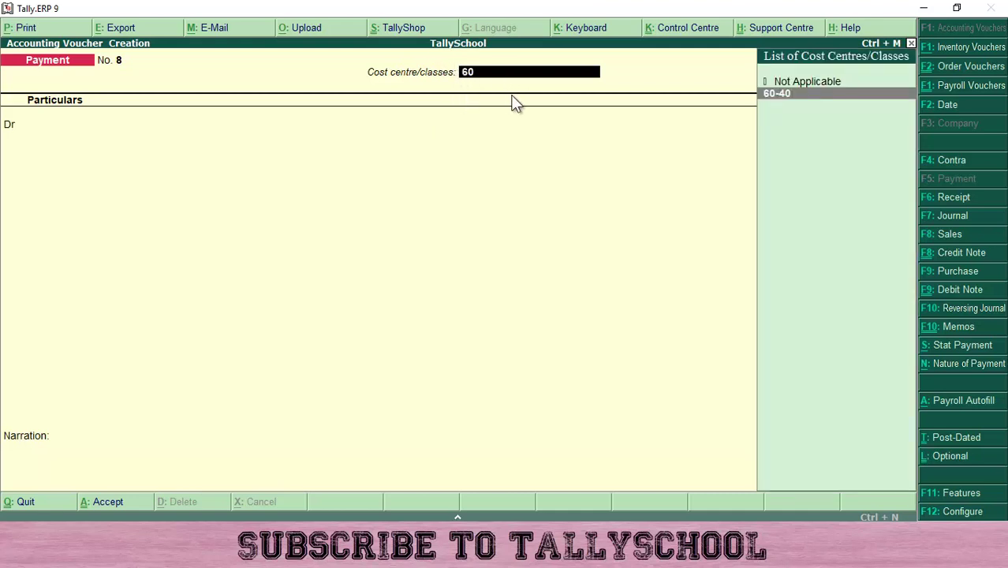
{"action": "key", "text": "Return"}
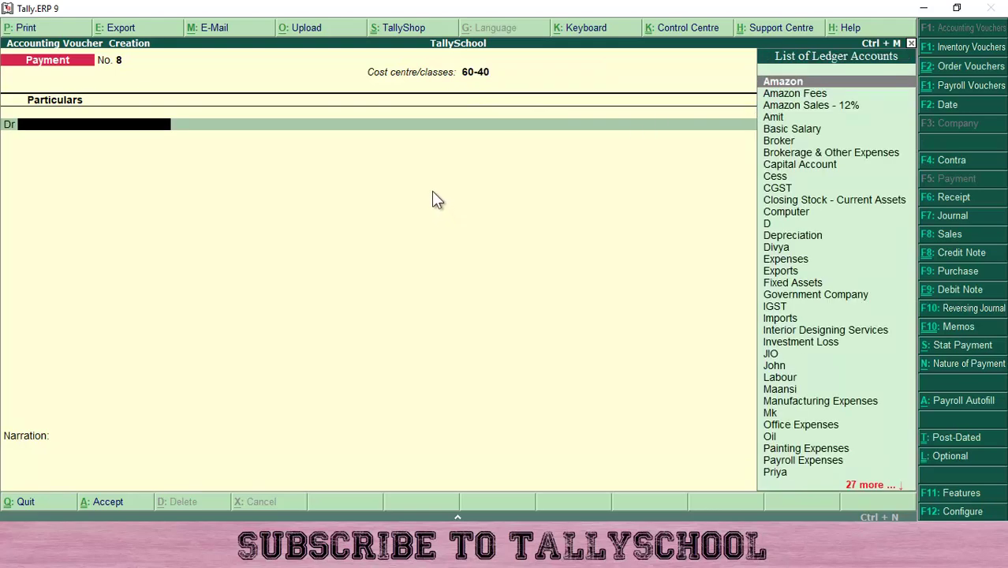
Debit Manufacturing Expenses for 1,00,000, moving on to the Cash credit line.
{"action": "type", "text": "M"}
{"action": "left_click", "coordinate": [801, 191]}
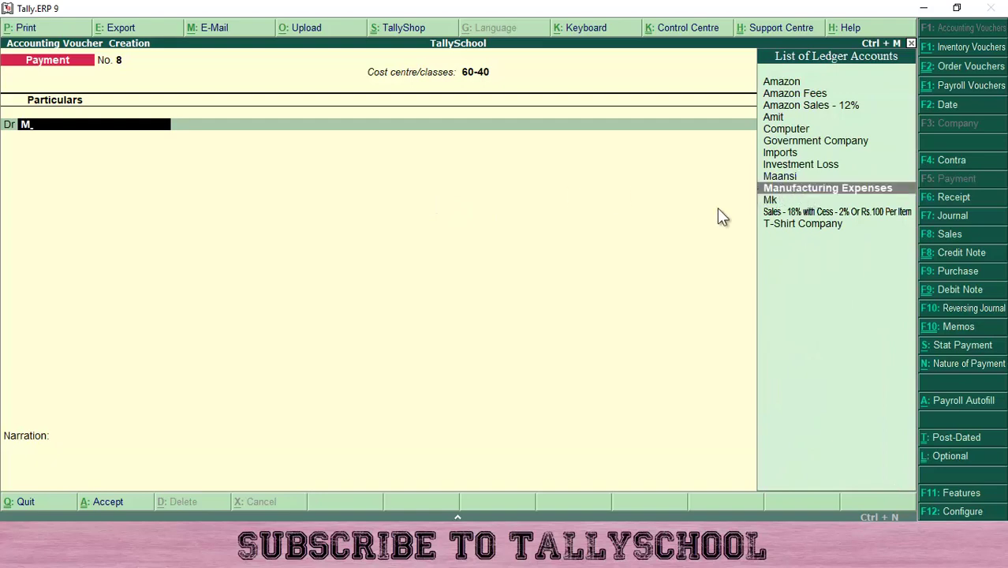
{"action": "key", "text": "Return"}
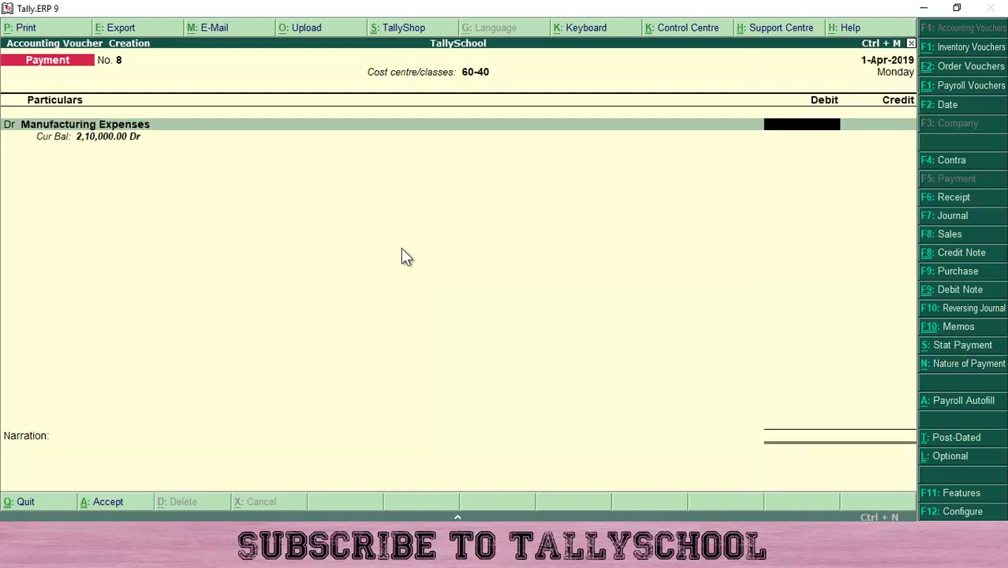
{"action": "type", "text": "100000"}
{"action": "key", "text": "Return"}
{"action": "key", "text": "Return"}
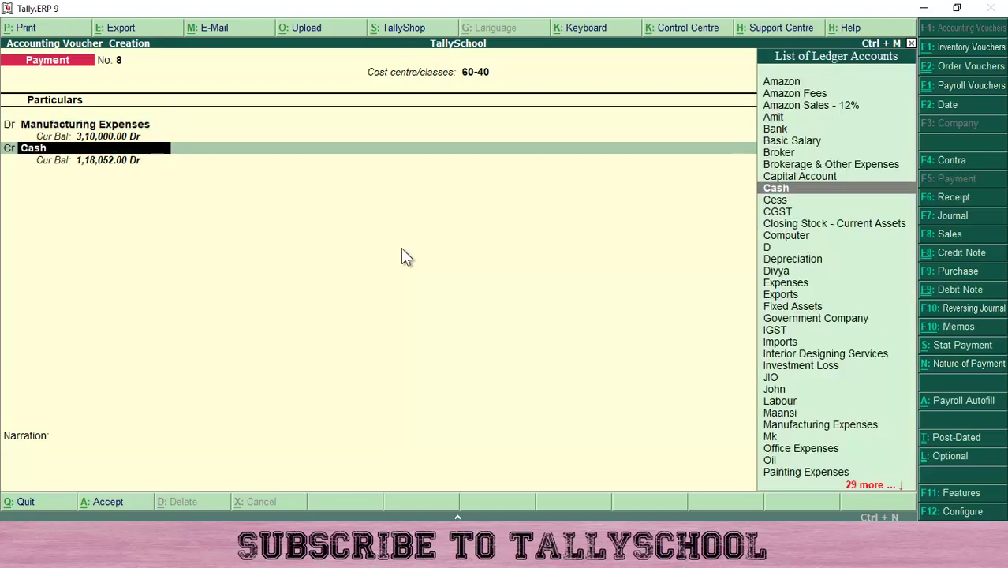